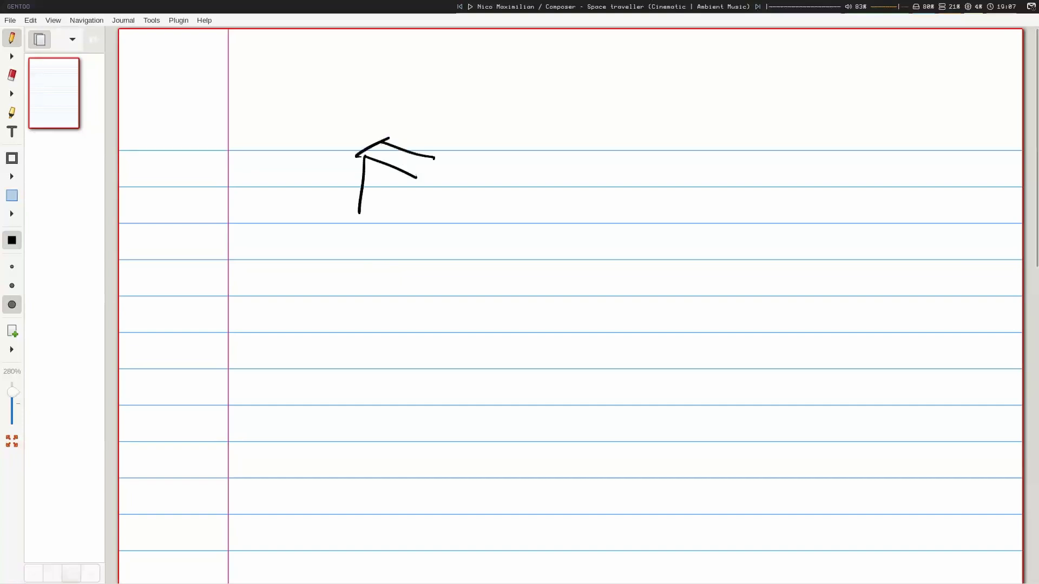
Step: Sketch two stacked cubes on the lined page
mouse_move(410, 178)
left_mouse_down()
mouse_move(374, 206)
mouse_move(449, 205)
left_mouse_up()
left_click_drag(442, 161, 436, 211)
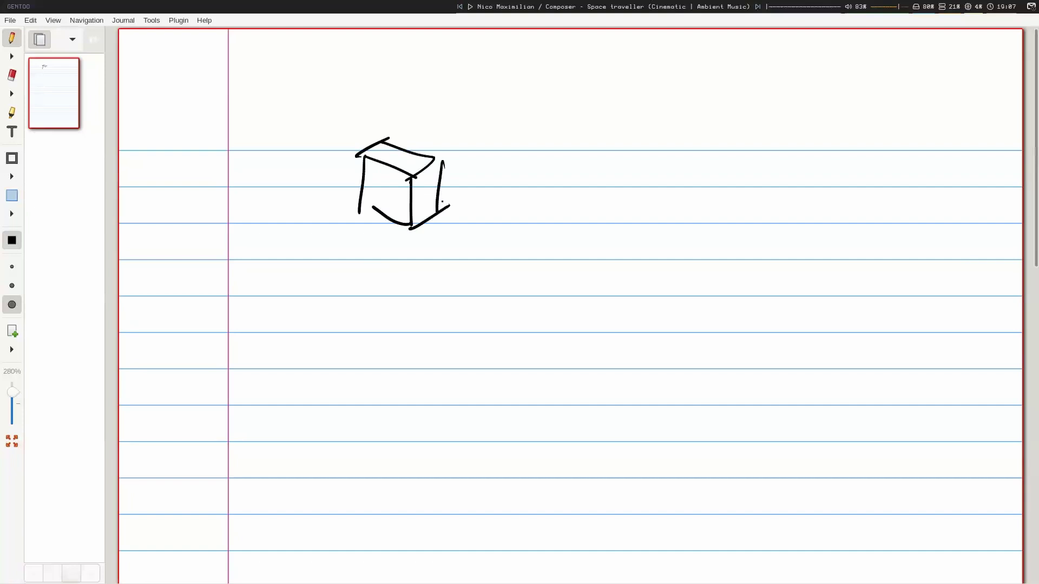
mouse_move(372, 282)
left_mouse_down()
mouse_move(371, 337)
mouse_move(383, 292)
mouse_move(421, 311)
mouse_move(411, 265)
left_mouse_up()
mouse_move(403, 269)
left_mouse_down()
mouse_move(449, 297)
mouse_move(421, 317)
left_mouse_up()
mouse_move(420, 307)
left_mouse_down()
mouse_move(422, 343)
mouse_move(371, 338)
left_mouse_up()
left_click_drag(427, 356, 456, 338)
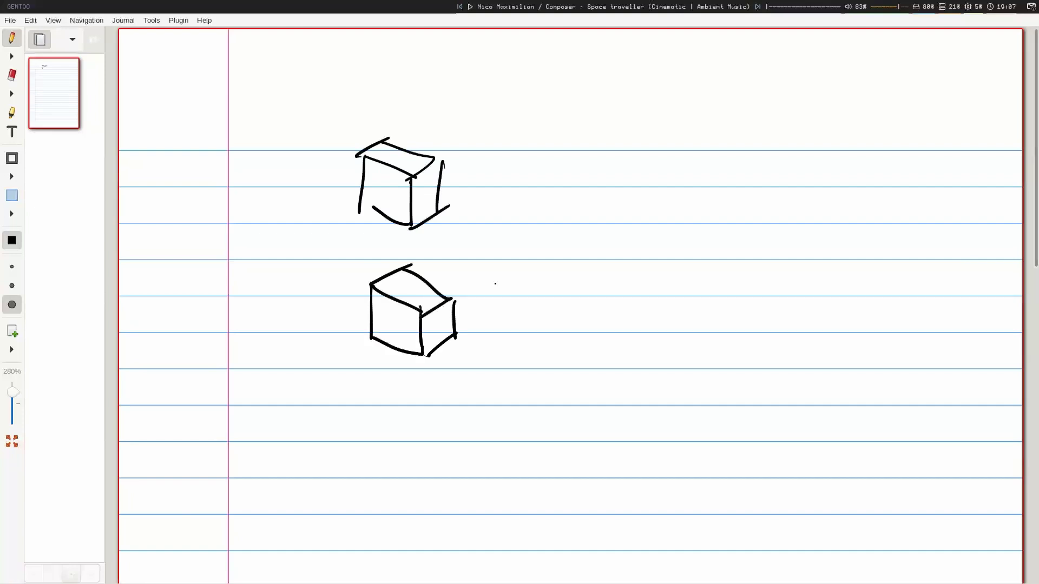
Step: Draw a wavy arrow right of the upper cube and write 'IFC' after it
mouse_move(466, 193)
left_mouse_down()
mouse_move(530, 199)
mouse_move(529, 209)
left_mouse_up()
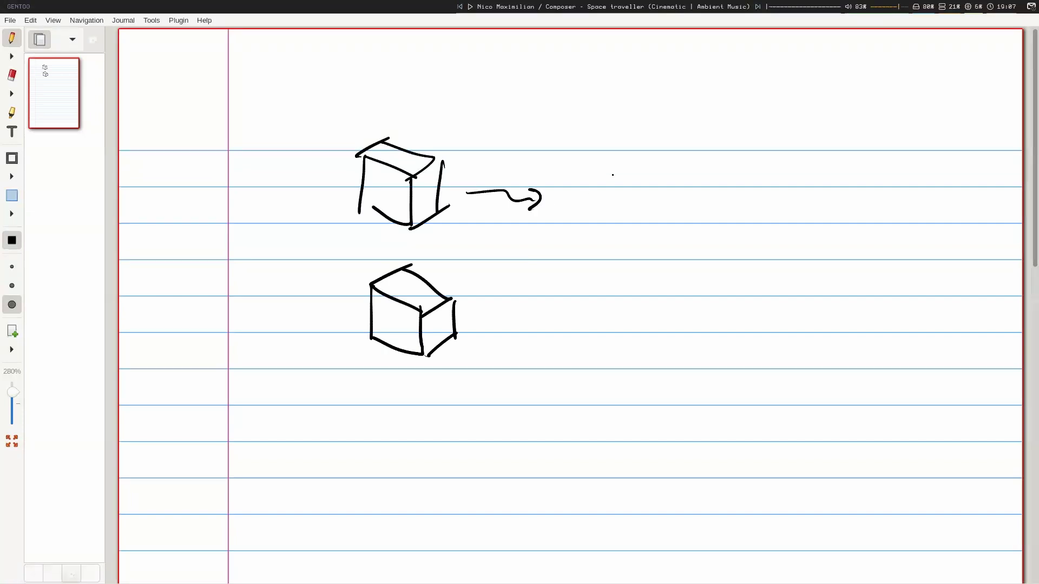
left_click_drag(586, 176, 587, 202)
mouse_move(622, 175)
left_mouse_down()
mouse_move(603, 205)
mouse_move(615, 187)
left_mouse_up()
left_click_drag(636, 184, 655, 195)
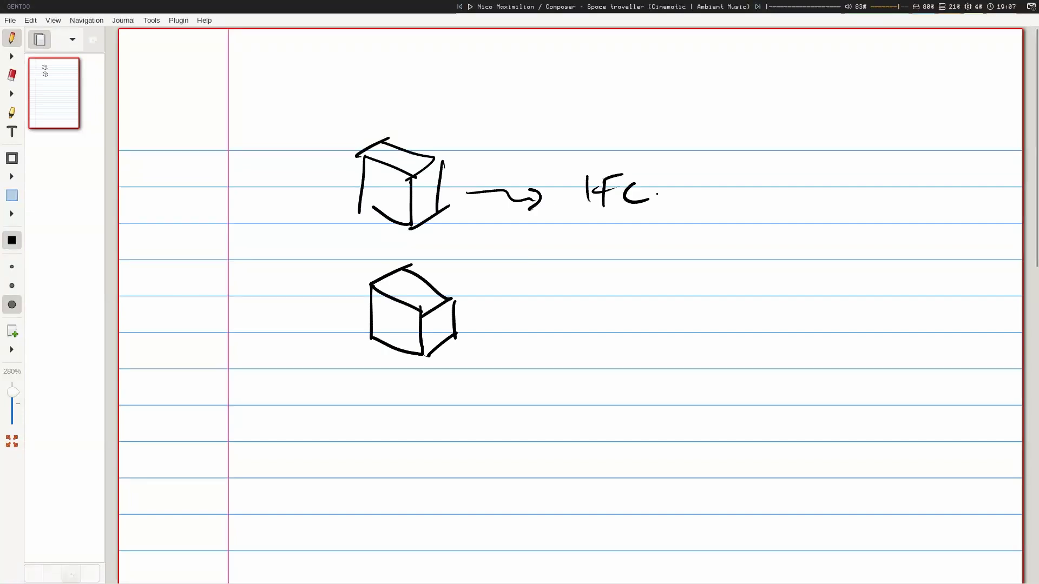
Step: Draw a wavy arrow beside the lower cube and write 'IFC' after it
left_click_drag(492, 313, 538, 322)
left_click_drag(548, 302, 543, 326)
left_click_drag(589, 288, 593, 329)
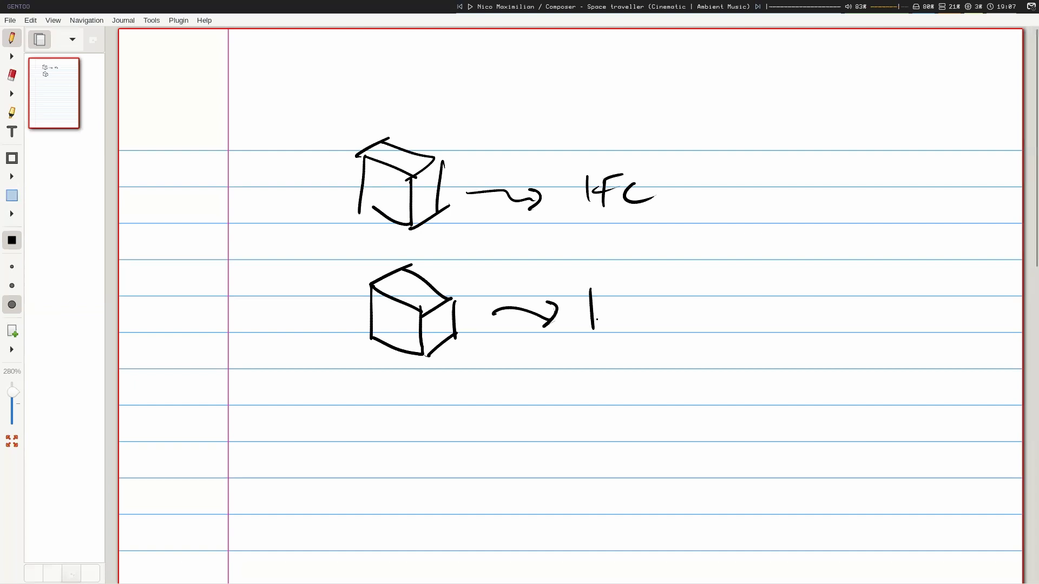
mouse_move(622, 289)
left_mouse_down()
mouse_move(608, 326)
mouse_move(622, 304)
left_mouse_up()
mouse_move(635, 299)
left_mouse_down()
mouse_move(647, 323)
mouse_move(659, 319)
left_mouse_up()
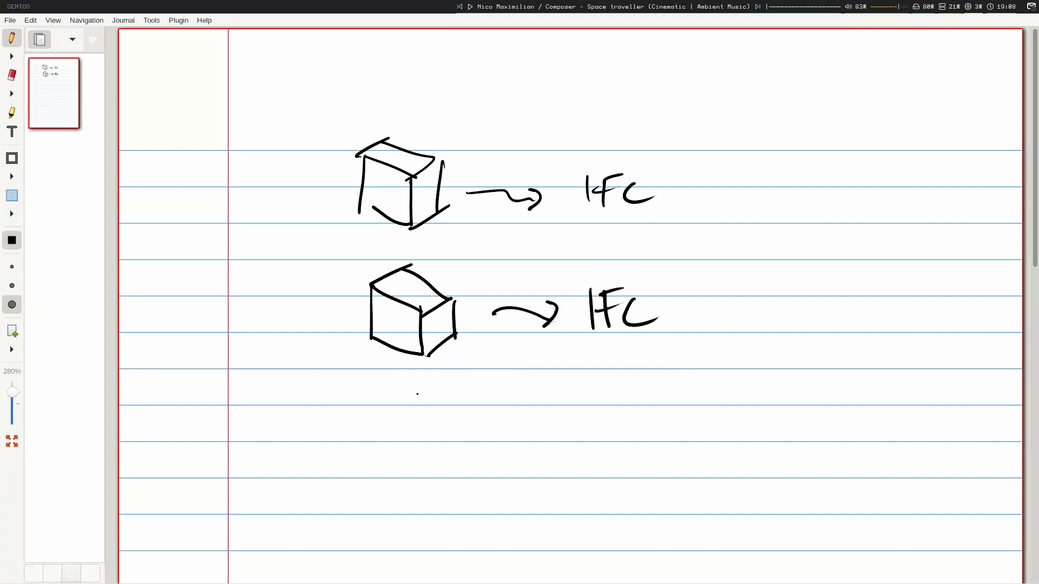
Step: Draw a down arrow from the lower cube to a box divided into a grid
left_click_drag(422, 361, 424, 430)
mouse_move(390, 434)
left_mouse_down()
mouse_move(388, 489)
mouse_move(467, 481)
left_mouse_up()
left_click_drag(387, 480, 472, 479)
mouse_move(384, 438)
left_mouse_down()
mouse_move(469, 439)
mouse_move(456, 453)
left_mouse_up()
mouse_move(381, 463)
left_mouse_down()
mouse_move(471, 461)
mouse_move(450, 476)
left_mouse_up()
left_click_drag(401, 435, 402, 481)
mouse_move(414, 433)
left_mouse_down()
mouse_move(414, 483)
mouse_move(426, 482)
left_mouse_up()
left_click_drag(437, 433, 438, 482)
left_click_drag(452, 436, 455, 477)
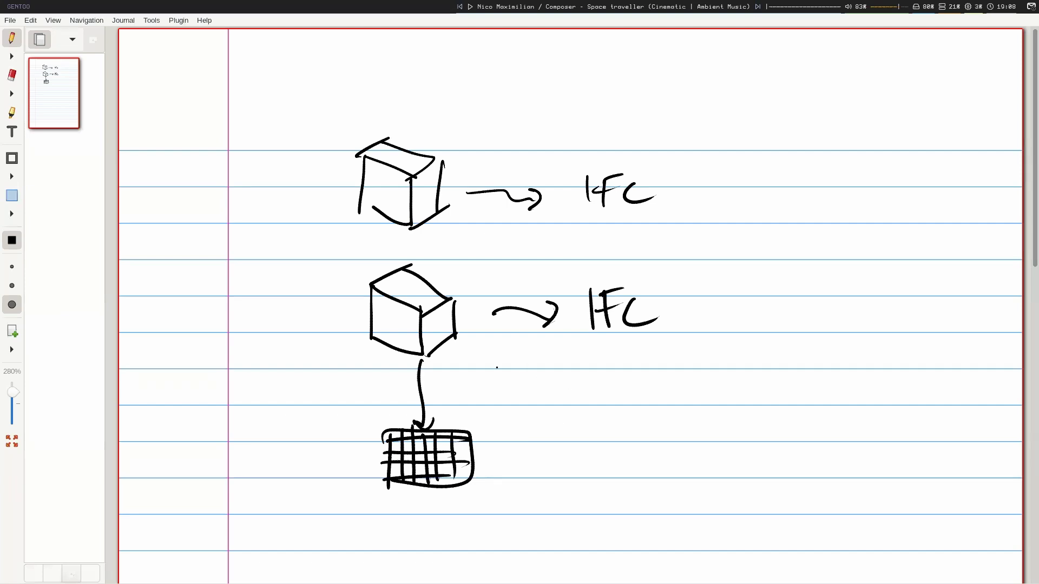
Step: Draw a diagonal arrow to a stepped chain of three hook-linked bars
mouse_move(480, 349)
left_mouse_down()
mouse_move(563, 418)
mouse_move(568, 404)
left_mouse_up()
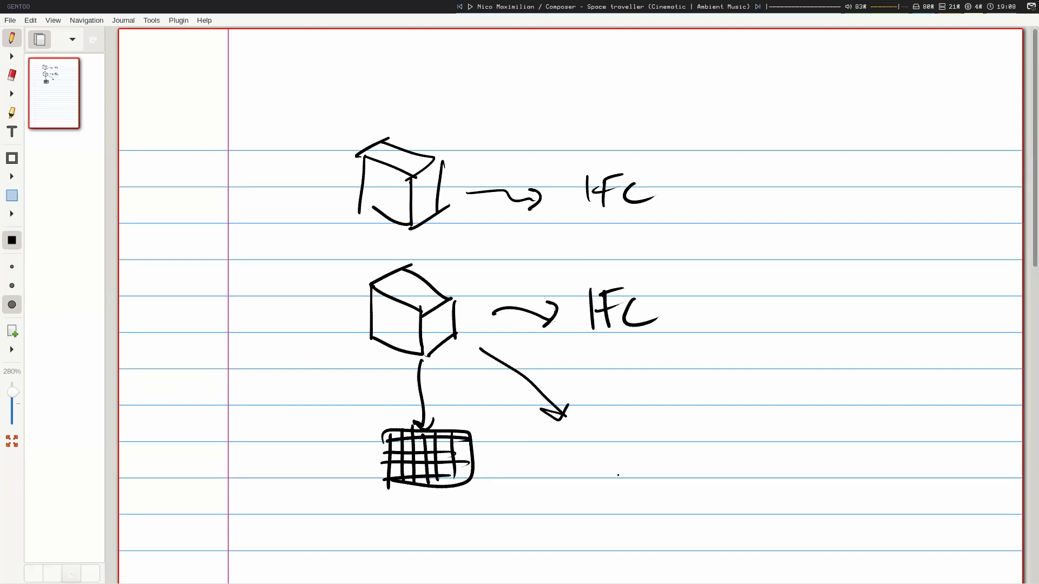
left_click_drag(592, 443, 647, 431)
mouse_move(647, 432)
left_mouse_down()
mouse_move(604, 449)
mouse_move(629, 471)
mouse_move(651, 470)
mouse_move(653, 492)
left_mouse_up()
mouse_move(652, 474)
left_mouse_down()
mouse_move(715, 470)
mouse_move(660, 492)
left_mouse_up()
mouse_move(685, 490)
left_mouse_down()
mouse_move(695, 506)
mouse_move(706, 501)
mouse_move(708, 517)
left_mouse_up()
left_click_drag(707, 498, 715, 512)
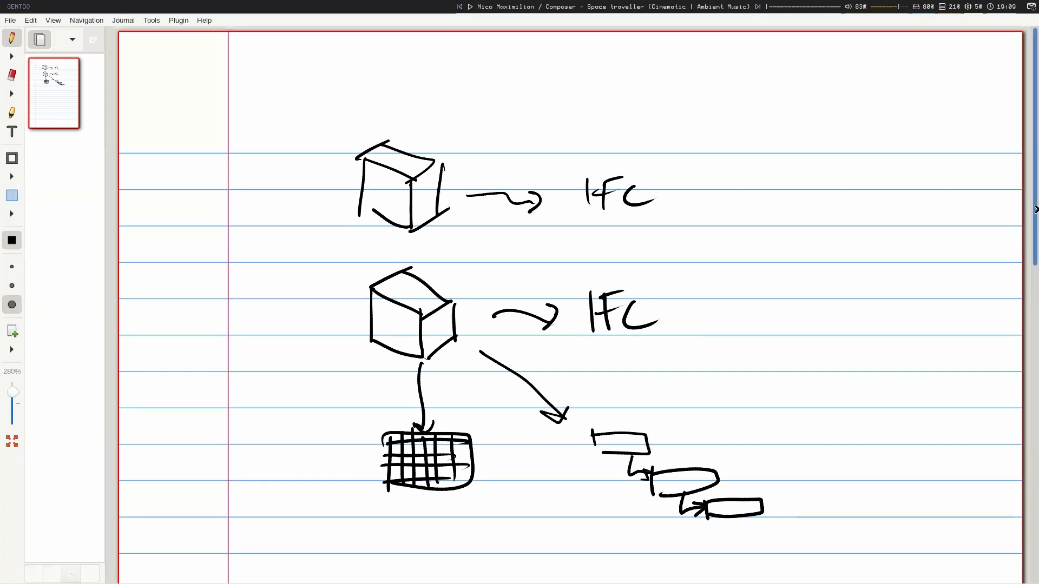
Step: Scroll the page down to the blank lines beneath the cube diagrams
left_click_drag(1026, 222, 1027, 352)
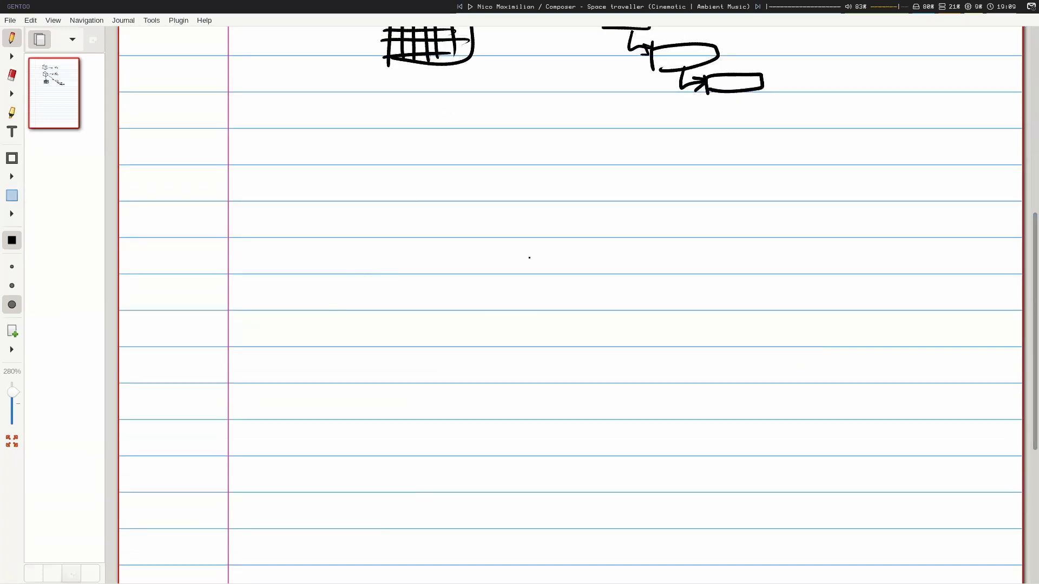
Step: Draw a large rectangle below the earlier sketches
mouse_move(521, 204)
left_mouse_down()
mouse_move(523, 354)
mouse_move(549, 217)
mouse_move(739, 234)
mouse_move(738, 287)
left_mouse_up()
scroll(703, 243, "up", 1)
scroll(630, 340, "down", 1)
mouse_move(520, 364)
left_mouse_down()
mouse_move(752, 352)
mouse_move(764, 252)
left_mouse_up()
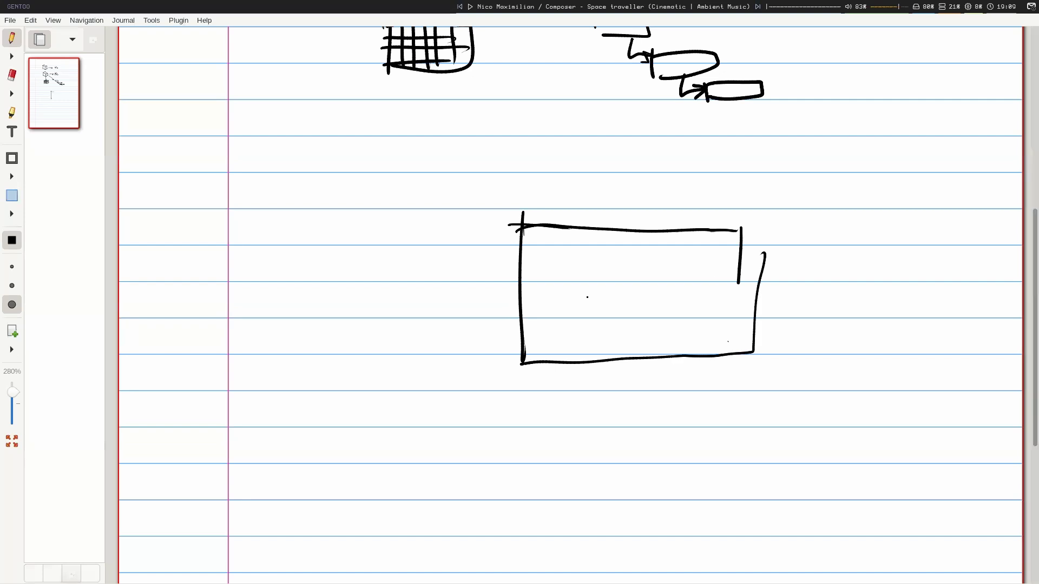
Step: Write 'BIM' and 'DB.' inside the rectangle
left_click_drag(569, 261, 568, 304)
mouse_move(565, 262)
left_mouse_down()
mouse_move(590, 290)
mouse_move(561, 307)
left_mouse_up()
mouse_move(604, 265)
left_mouse_down()
mouse_move(606, 308)
mouse_move(653, 311)
left_mouse_up()
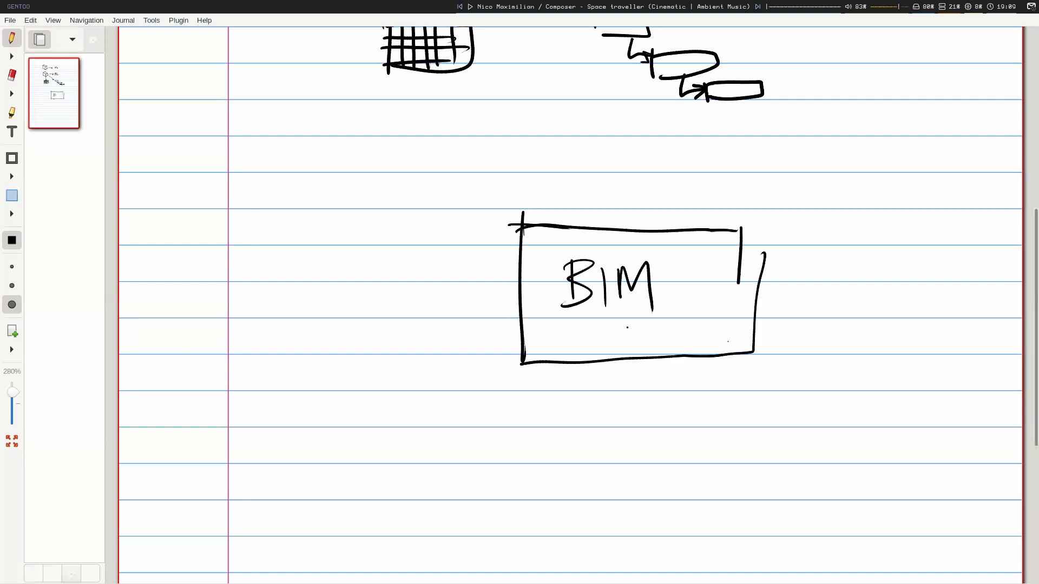
left_click_drag(579, 318, 577, 349)
mouse_move(576, 319)
left_mouse_down()
mouse_move(603, 336)
mouse_move(575, 349)
left_mouse_up()
left_click_drag(612, 323, 610, 347)
mouse_move(610, 317)
left_mouse_down()
mouse_move(627, 331)
mouse_move(608, 347)
left_mouse_up()
left_click(641, 336)
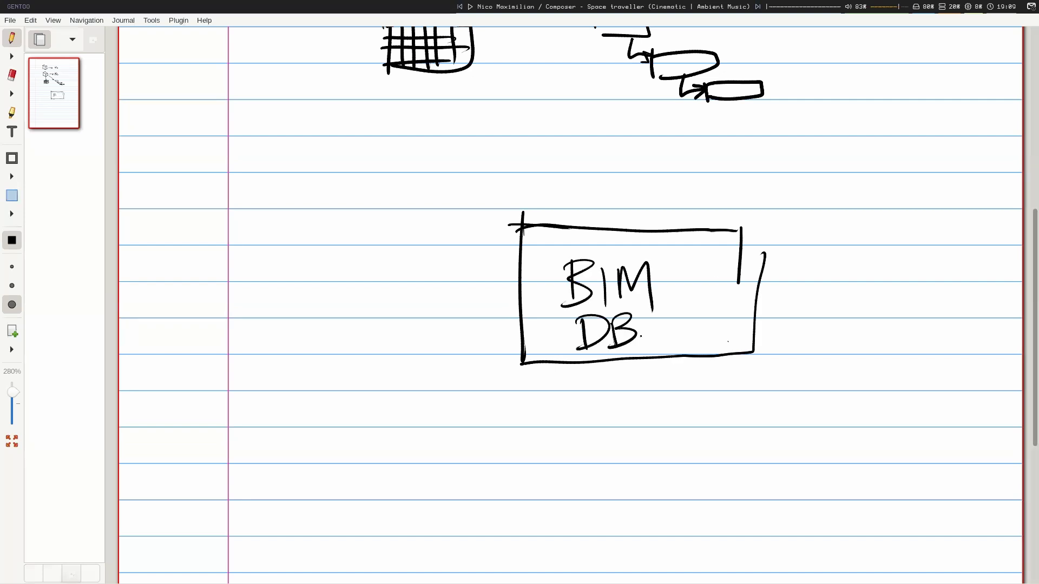
Step: Trace a second outline around the box and add '(IFC)' after DB
mouse_move(742, 227)
left_mouse_down()
mouse_move(746, 351)
mouse_move(529, 357)
mouse_move(508, 271)
mouse_move(695, 231)
mouse_move(737, 287)
mouse_move(732, 358)
left_mouse_up()
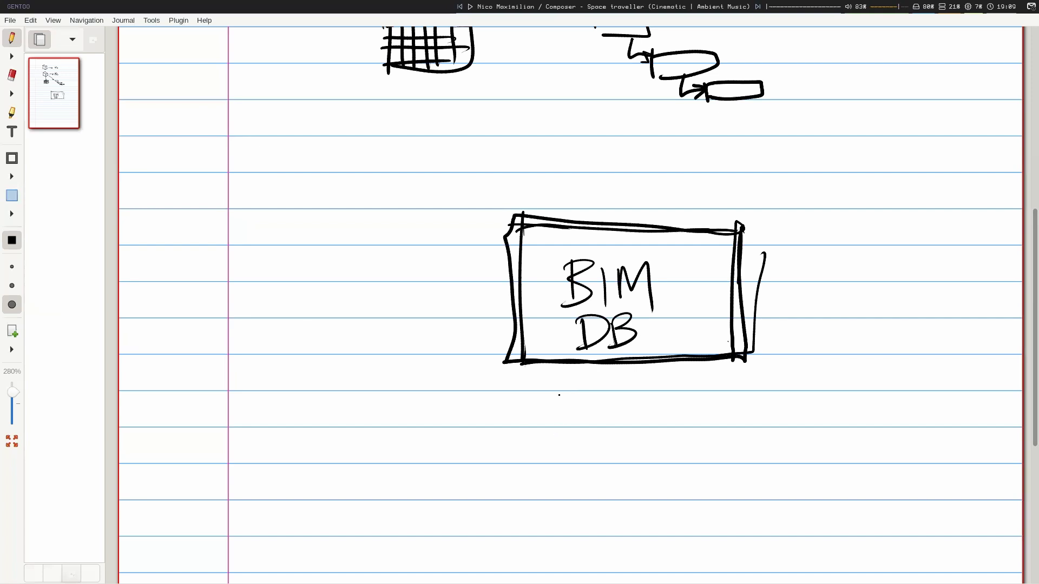
left_click_drag(666, 313, 672, 342)
mouse_move(676, 320)
left_mouse_down()
mouse_move(674, 341)
mouse_move(699, 313)
left_mouse_up()
mouse_move(688, 316)
left_mouse_down()
mouse_move(687, 334)
mouse_move(696, 323)
left_mouse_up()
left_click_drag(711, 315, 705, 342)
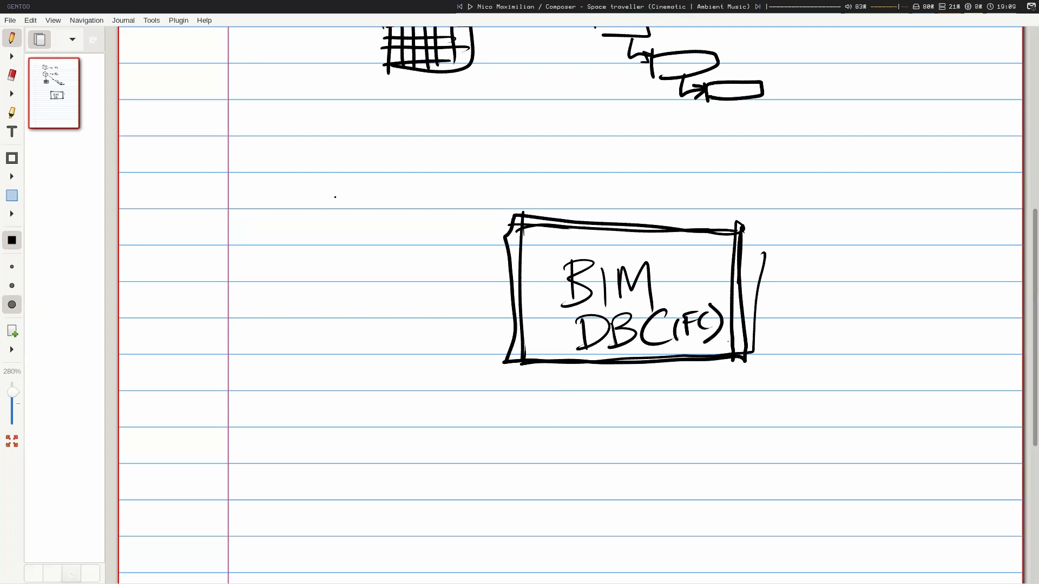
Step: Write the letters R, A, C and T in a column left of the BIM box
mouse_move(317, 185)
left_mouse_down()
mouse_move(332, 179)
mouse_move(361, 205)
left_mouse_up()
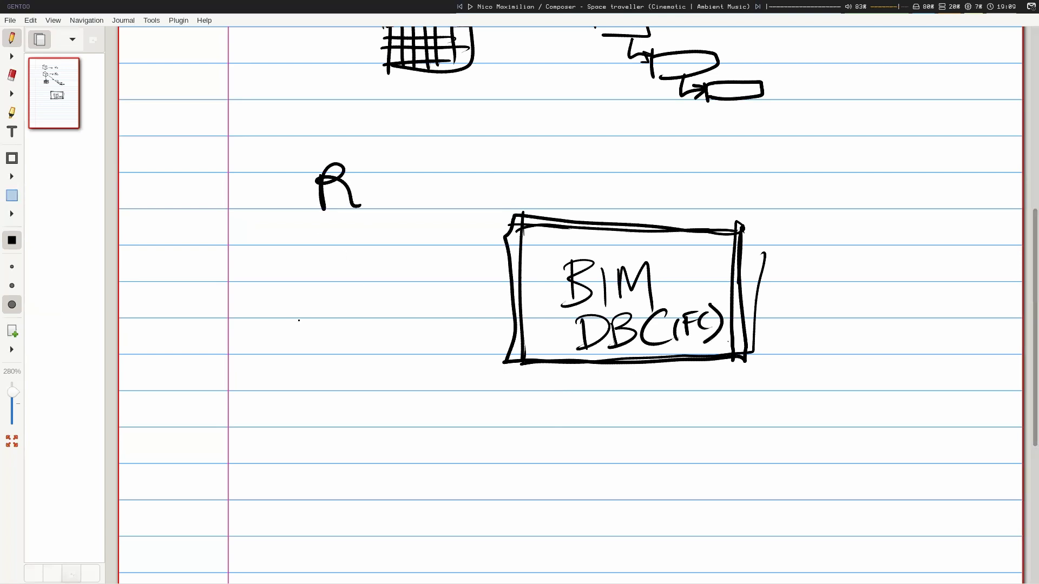
mouse_move(295, 312)
left_mouse_down()
mouse_move(310, 300)
mouse_move(308, 315)
left_mouse_up()
left_click_drag(295, 297, 317, 293)
mouse_move(342, 370)
left_mouse_down()
mouse_move(304, 393)
mouse_move(361, 384)
left_mouse_up()
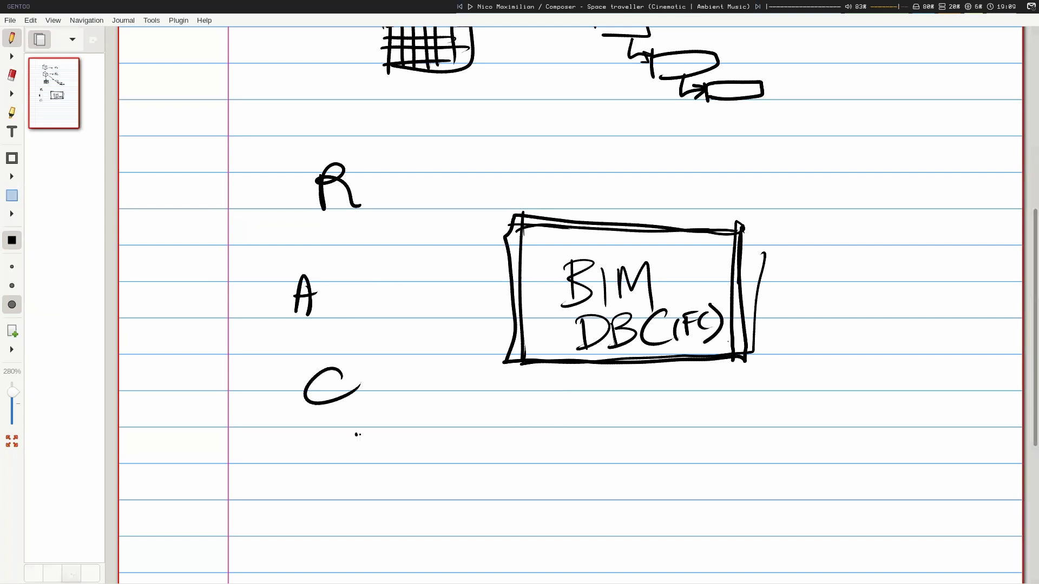
left_click_drag(355, 435, 394, 424)
left_click_drag(376, 428, 384, 465)
Step: Draw dashed arrows from R and A into the box and thicken its edges
mouse_move(381, 203)
left_mouse_down()
mouse_move(482, 226)
mouse_move(487, 239)
left_mouse_up()
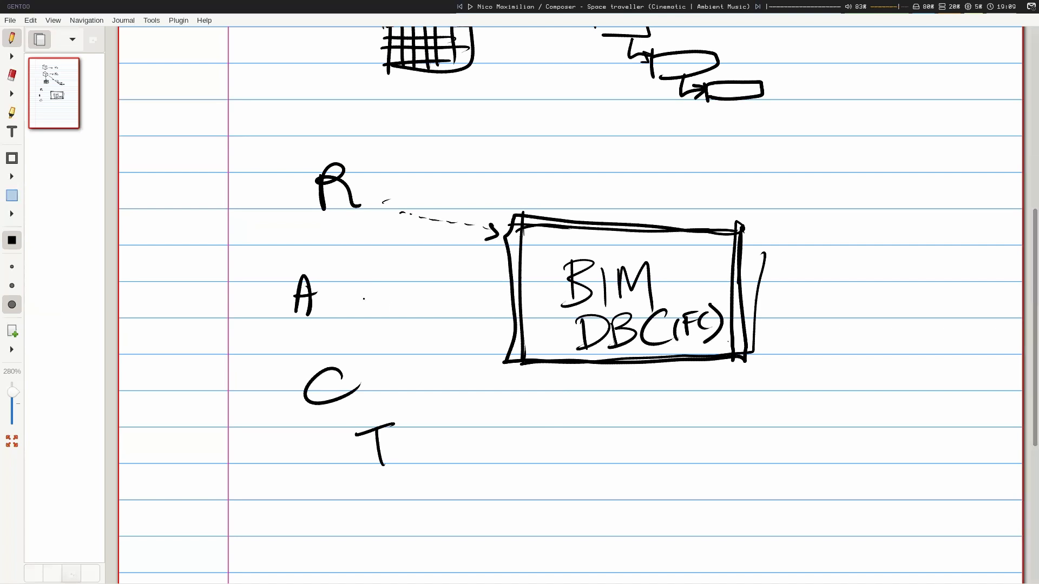
left_click_drag(353, 297, 412, 295)
left_click_drag(433, 293, 448, 293)
mouse_move(458, 292)
left_mouse_down()
mouse_move(503, 292)
mouse_move(489, 301)
left_mouse_up()
mouse_move(518, 259)
left_mouse_down()
mouse_move(510, 360)
mouse_move(711, 367)
mouse_move(746, 222)
mouse_move(568, 230)
mouse_move(734, 238)
mouse_move(728, 356)
left_mouse_up()
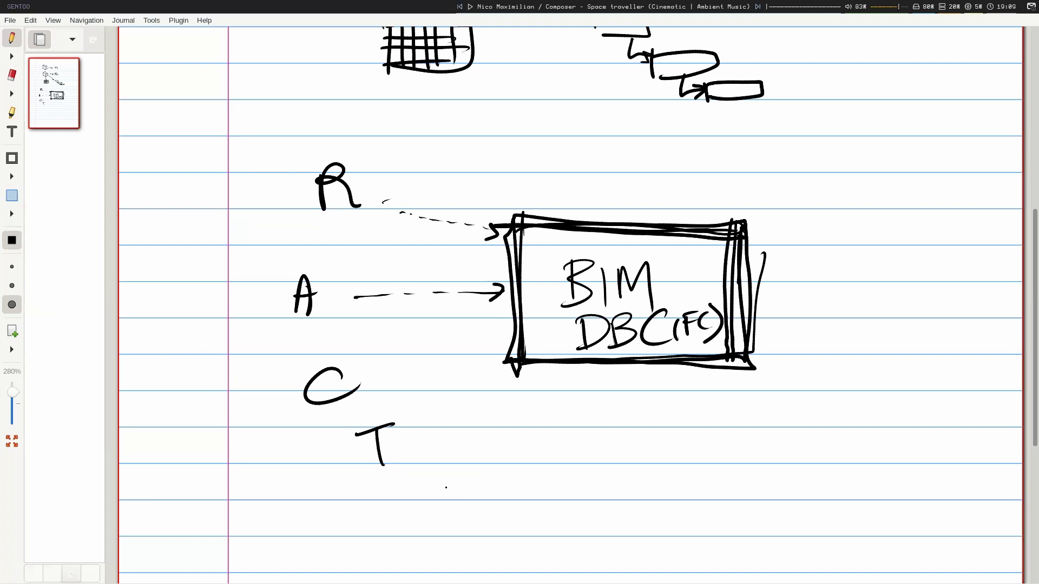
Step: Sketch a box of linked bars beside T with a dashed arrow up into the BIM box
mouse_move(444, 465)
left_mouse_down()
mouse_move(449, 525)
mouse_move(543, 497)
mouse_move(461, 518)
left_mouse_up()
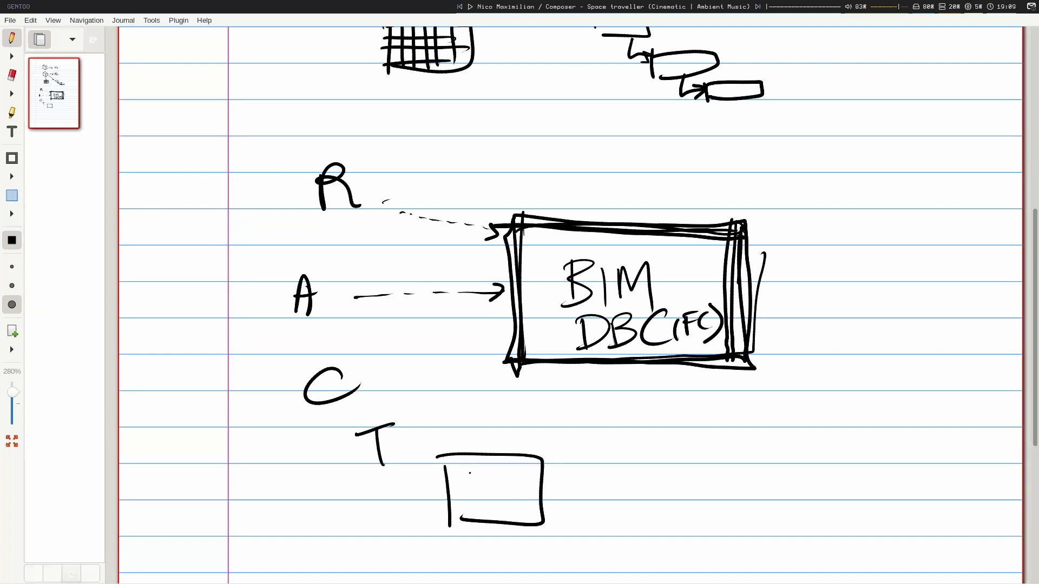
left_click_drag(455, 475, 492, 494)
left_click_drag(493, 450, 532, 403)
mouse_move(542, 391)
left_mouse_down()
mouse_move(559, 370)
mouse_move(562, 386)
left_mouse_up()
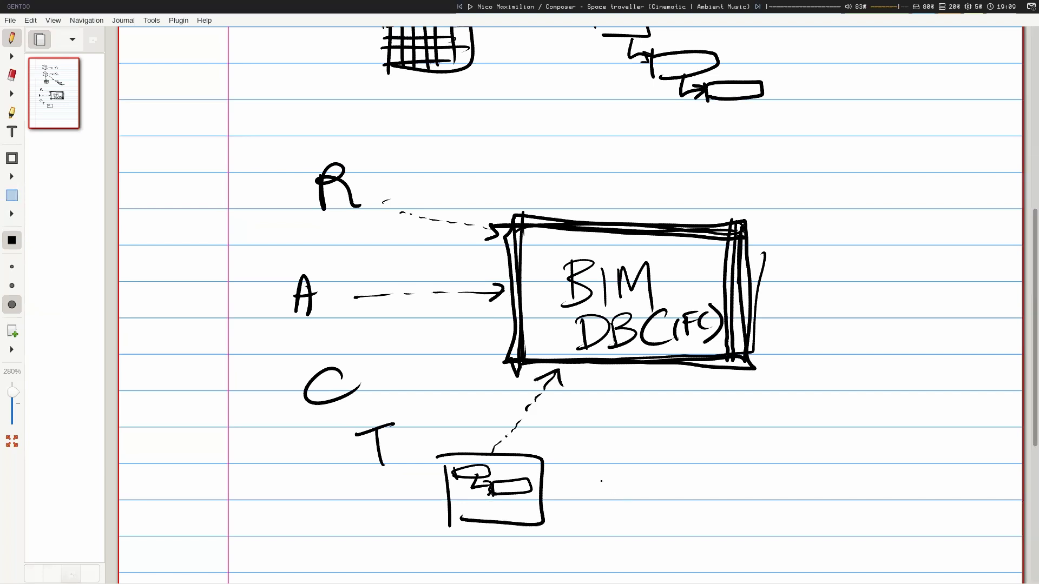
Step: Sketch a gridded table right of the lower bar box
left_click_drag(595, 442, 599, 513)
mouse_move(594, 441)
left_mouse_down()
mouse_move(645, 441)
mouse_move(612, 508)
left_mouse_up()
left_click_drag(628, 443, 629, 504)
left_click_drag(650, 449, 649, 495)
mouse_move(671, 446)
left_mouse_down()
mouse_move(672, 487)
mouse_move(688, 481)
left_mouse_up()
left_click_drag(603, 460, 679, 453)
left_click_drag(609, 479, 676, 472)
left_click_drag(614, 492, 670, 483)
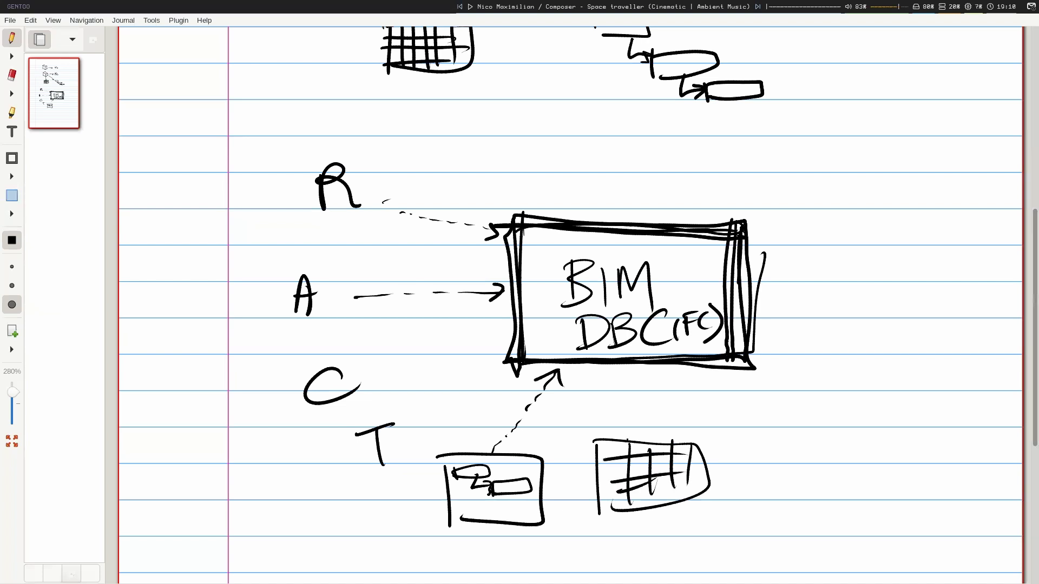
Step: Draw an arrow from the table up into the BIM box and retrace the box's outline
left_click_drag(626, 445, 626, 369)
left_click_drag(615, 378, 642, 387)
mouse_move(522, 228)
left_mouse_down()
mouse_move(533, 360)
mouse_move(633, 353)
mouse_move(750, 227)
mouse_move(575, 216)
mouse_move(537, 233)
left_mouse_up()
left_click(551, 270)
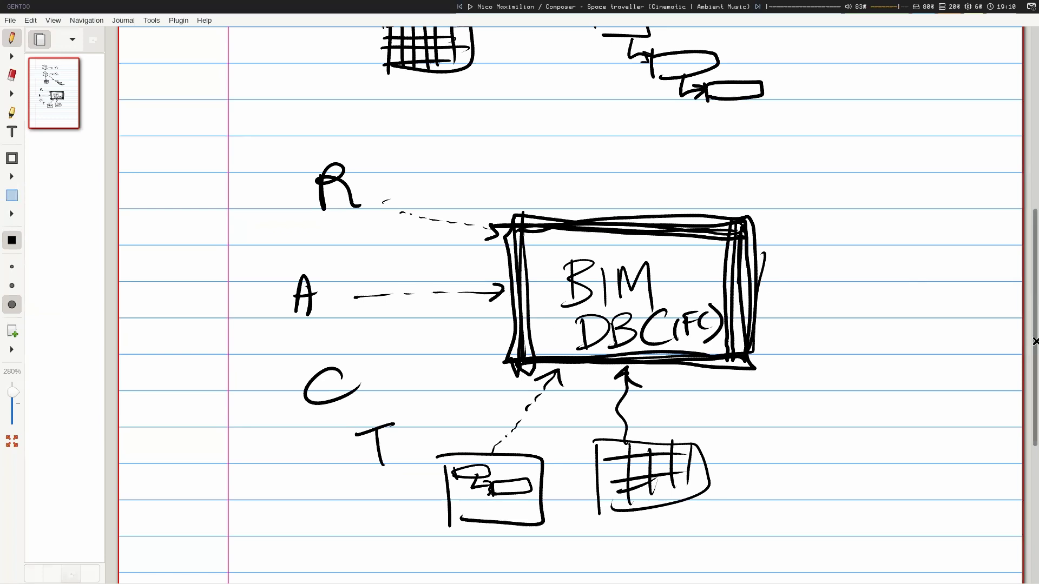
left_click_drag(1033, 342, 1017, 437)
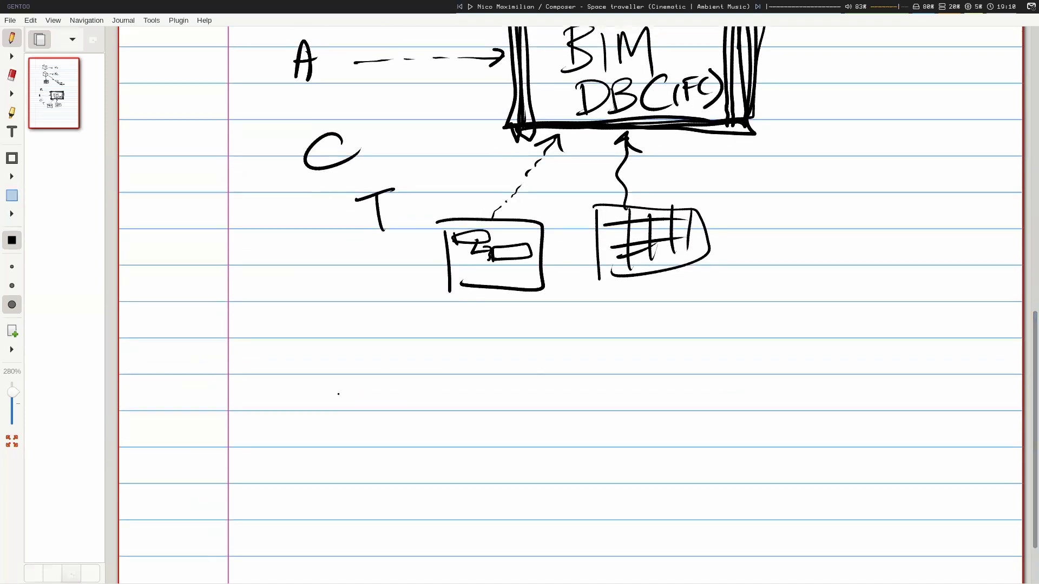
Step: Write R with a dashed arrow down to 'IFC'
mouse_move(293, 385)
left_mouse_down()
mouse_move(293, 352)
mouse_move(325, 379)
mouse_move(307, 394)
mouse_move(303, 424)
mouse_move(316, 416)
mouse_move(288, 467)
mouse_move(302, 465)
left_mouse_up()
left_click_drag(302, 450, 327, 445)
left_click_drag(304, 458, 315, 457)
left_click_drag(333, 450, 338, 464)
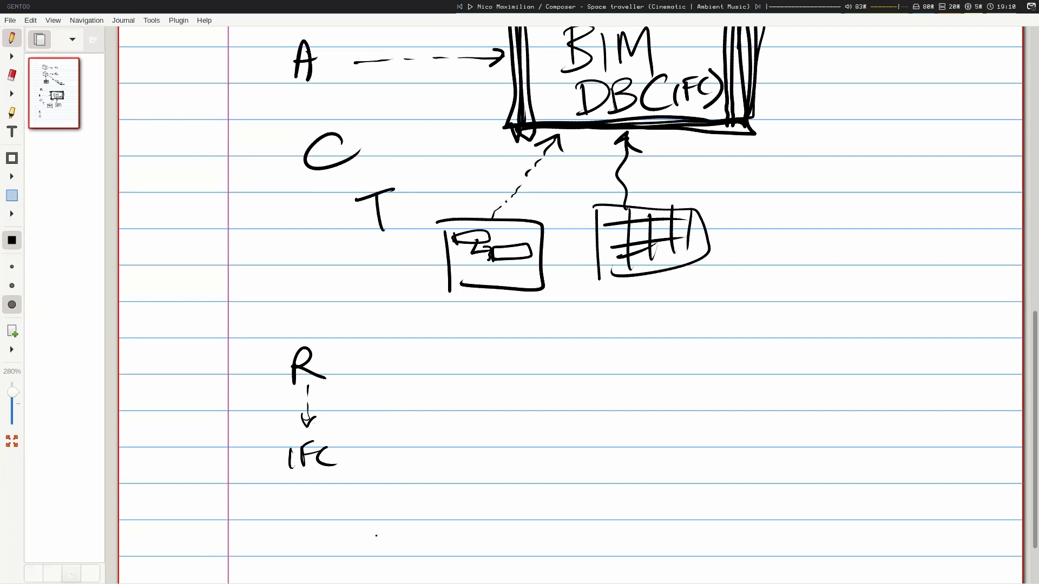
Step: Write A below with a dashed arrow up to a second 'IFC'
mouse_move(408, 567)
left_mouse_down()
mouse_move(421, 536)
mouse_move(442, 572)
left_mouse_up()
left_click_drag(412, 557, 434, 554)
left_click_drag(412, 491, 413, 497)
left_click_drag(414, 504, 425, 479)
left_click_drag(389, 444, 388, 463)
mouse_move(402, 448)
left_mouse_down()
mouse_move(401, 463)
mouse_move(417, 440)
left_mouse_up()
left_click_drag(402, 455, 413, 453)
left_click_drag(424, 447, 438, 457)
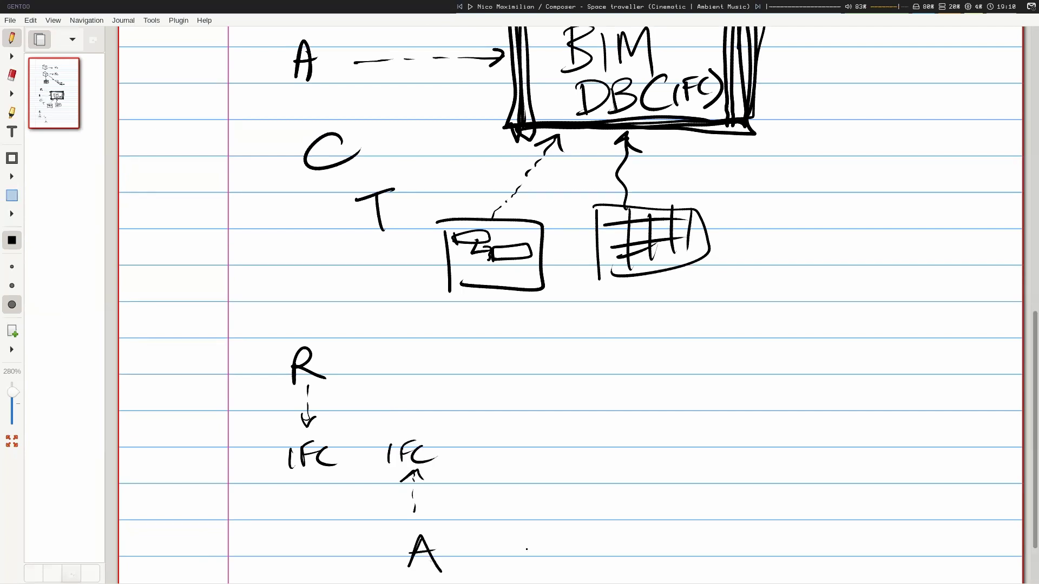
Step: Write MSP with an upward arrow to 'XML'
left_click_drag(523, 565, 564, 552)
mouse_move(539, 515)
left_mouse_down()
mouse_move(539, 526)
mouse_move(538, 481)
left_mouse_up()
mouse_move(523, 493)
left_mouse_down()
mouse_move(537, 479)
mouse_move(550, 490)
left_mouse_up()
mouse_move(510, 451)
left_mouse_down()
mouse_move(510, 471)
mouse_move(543, 449)
mouse_move(571, 464)
left_mouse_up()
mouse_move(528, 441)
left_mouse_down()
mouse_move(503, 476)
mouse_move(531, 458)
left_mouse_up()
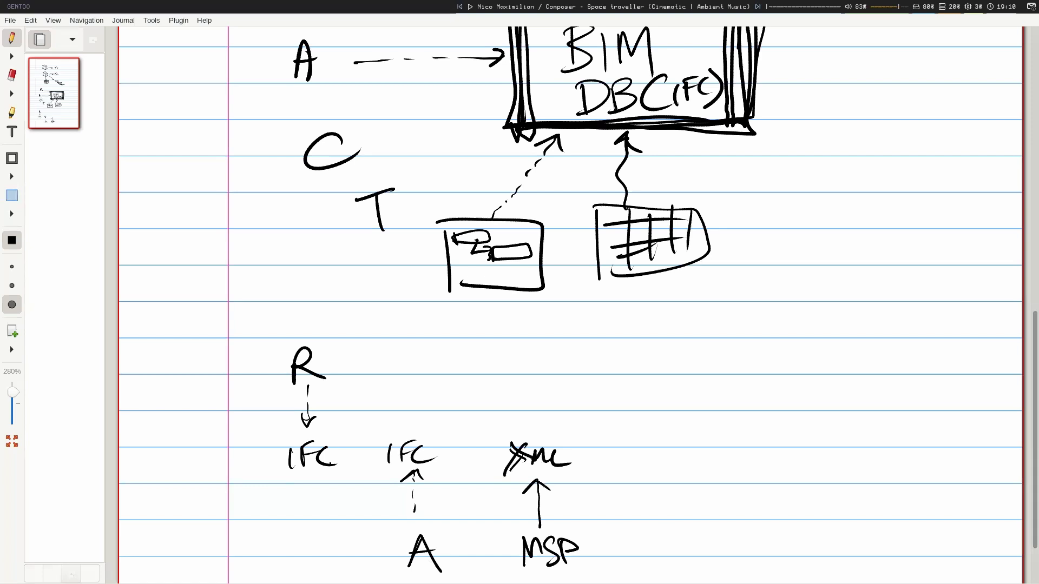
Step: Box IFC, IFC and XML, join them with plus signs, and enclose the row in a cloud
mouse_move(281, 433)
left_mouse_down()
mouse_move(295, 474)
mouse_move(339, 471)
left_mouse_up()
mouse_move(282, 435)
left_mouse_down()
mouse_move(336, 462)
mouse_move(362, 452)
left_mouse_up()
mouse_move(377, 436)
left_mouse_down()
mouse_move(375, 464)
mouse_move(374, 436)
left_mouse_up()
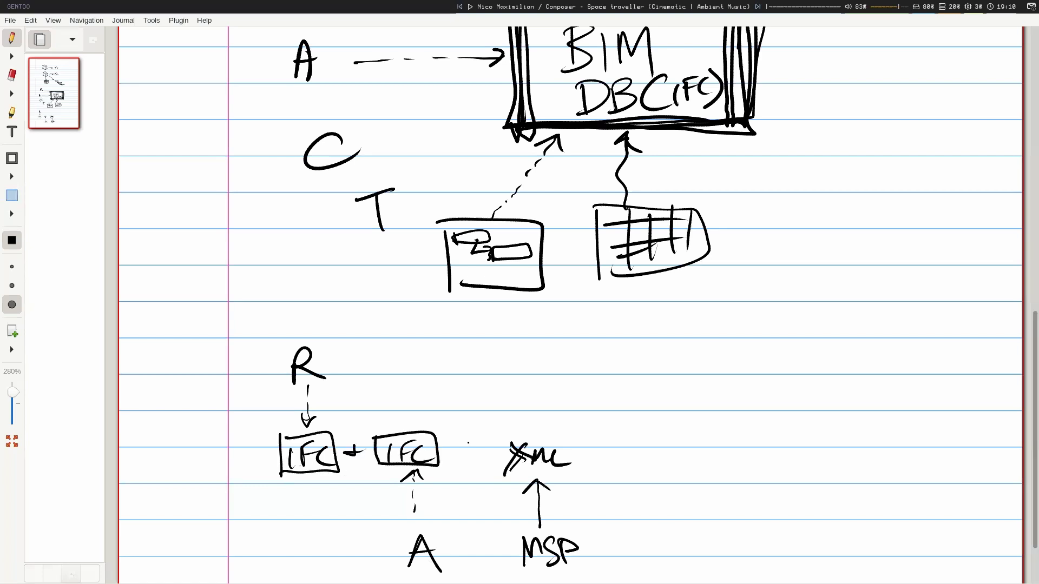
left_click_drag(470, 442, 468, 458)
left_click_drag(455, 454, 476, 452)
mouse_move(496, 434)
left_mouse_down()
mouse_move(494, 473)
mouse_move(578, 468)
mouse_move(476, 437)
left_mouse_up()
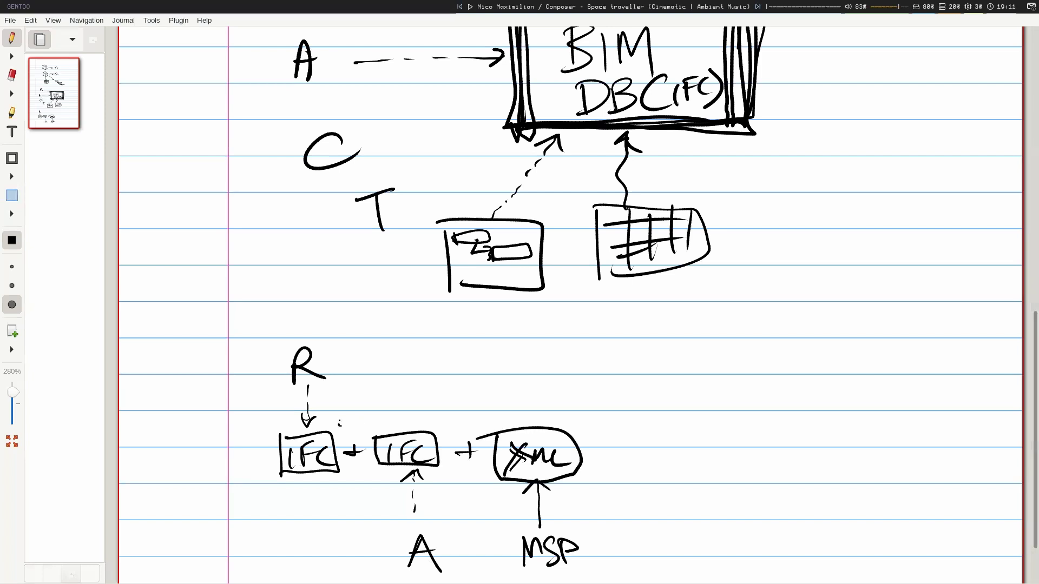
mouse_move(340, 425)
left_mouse_down()
mouse_move(484, 403)
mouse_move(574, 422)
mouse_move(532, 479)
mouse_move(411, 477)
mouse_move(270, 454)
mouse_move(337, 417)
mouse_move(361, 423)
left_mouse_up()
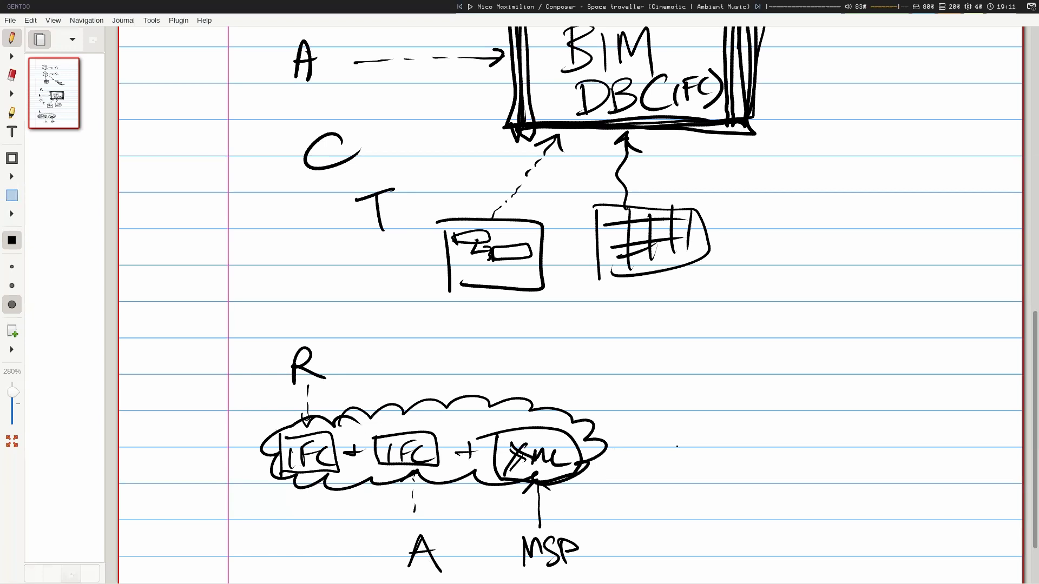
Step: Draw a converging arrow from the cloud to a rectangle labelled 'IFC'
left_click_drag(611, 414, 706, 460)
mouse_move(611, 488)
left_mouse_down()
mouse_move(705, 460)
mouse_move(775, 457)
left_mouse_up()
left_click_drag(698, 459, 777, 463)
mouse_move(786, 416)
left_mouse_down()
mouse_move(951, 419)
mouse_move(804, 481)
left_mouse_up()
mouse_move(839, 426)
left_mouse_down()
mouse_move(837, 469)
mouse_move(852, 468)
mouse_move(887, 429)
left_mouse_up()
mouse_move(846, 449)
left_mouse_down()
mouse_move(878, 447)
mouse_move(928, 468)
left_mouse_up()
mouse_move(794, 486)
left_mouse_down()
mouse_move(939, 485)
mouse_move(879, 411)
mouse_move(779, 415)
left_mouse_up()
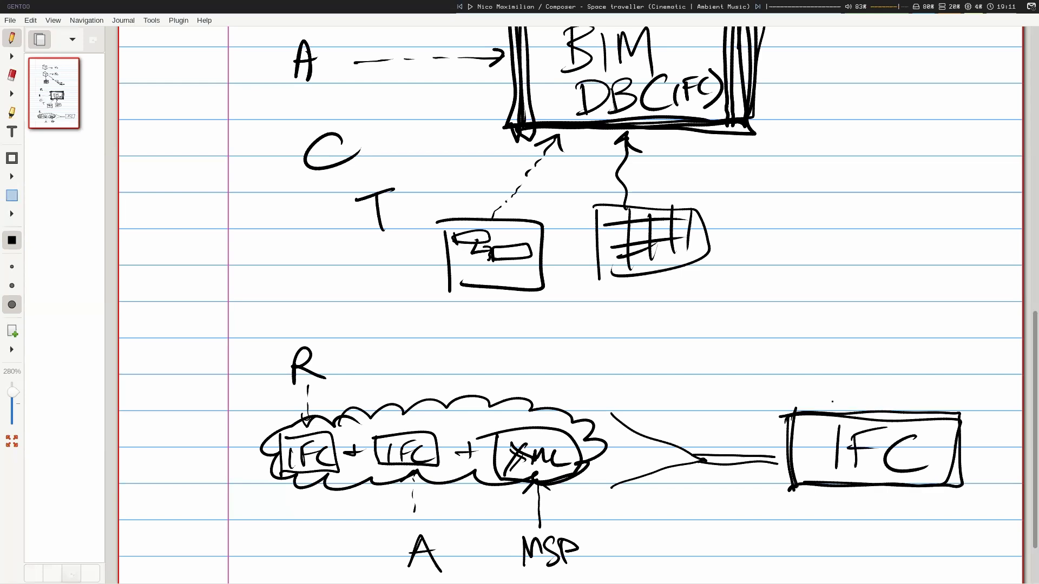